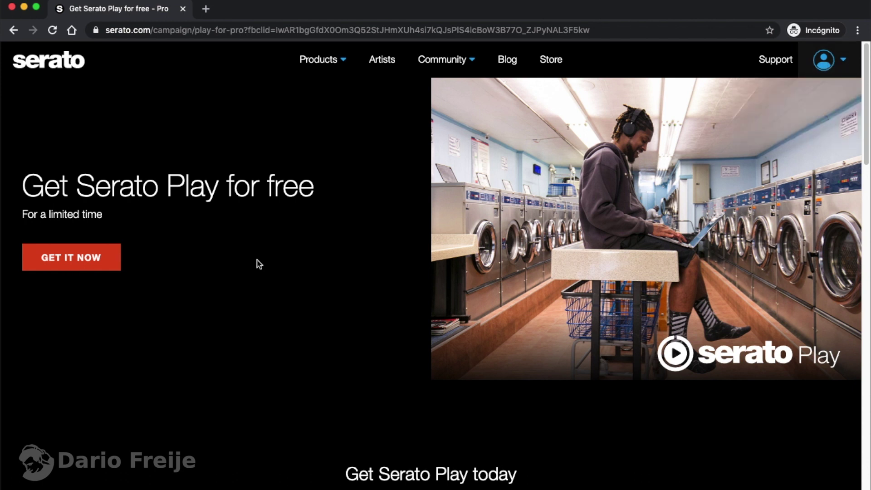
Step: Claim Serato Play for USD 0.00 with coupon PLAY4FREE, then continue to sign in
left_click(89, 262)
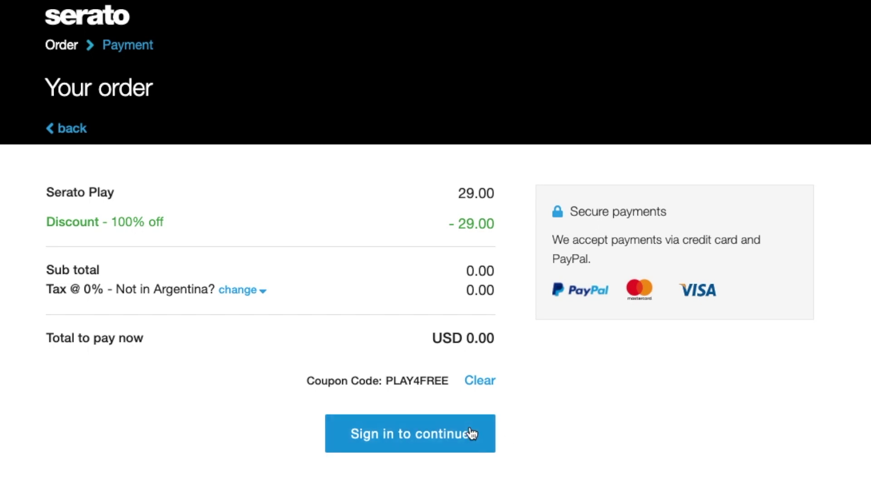
left_click(422, 447)
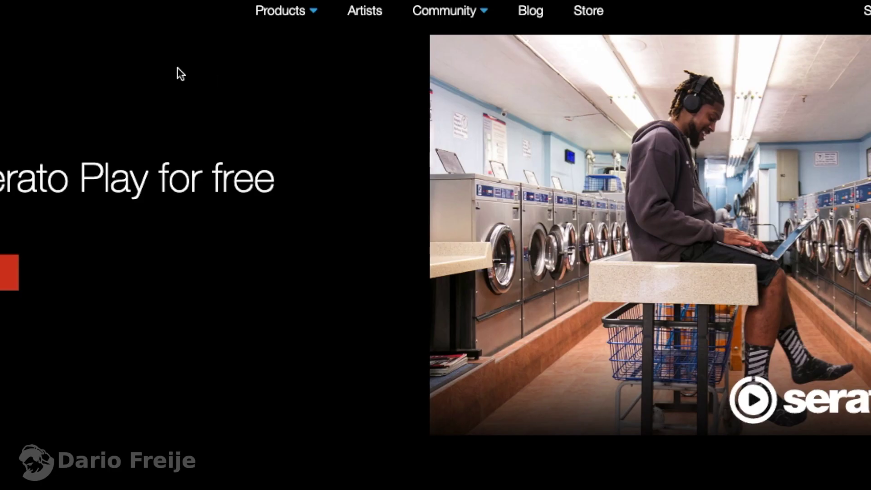
Step: Browse via Products to the Serato DJ Pro page and its 2.3.5 downloads page
mouse_move(273, 24)
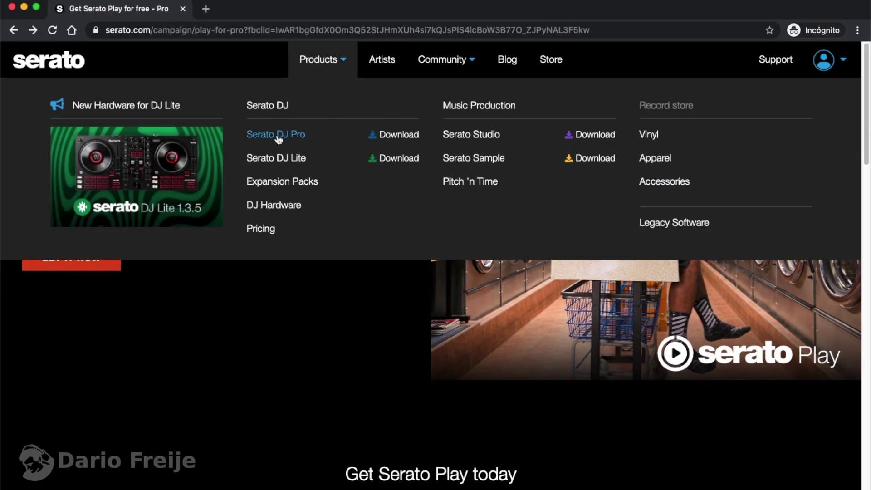
left_click(278, 138)
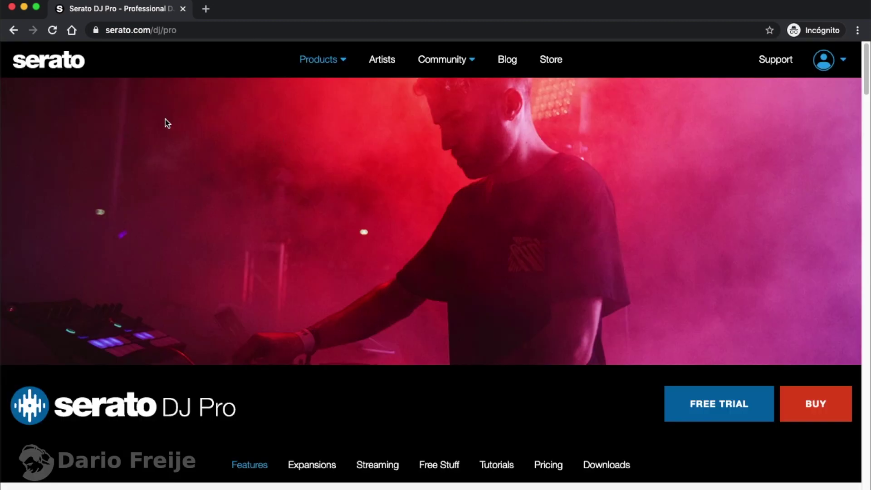
scroll(166, 121, "down", 2)
scroll(166, 121, "up", 2)
scroll(678, 289, "down", 1)
scroll(676, 286, "down", 4)
left_click(610, 180)
scroll(488, 269, "down", 4)
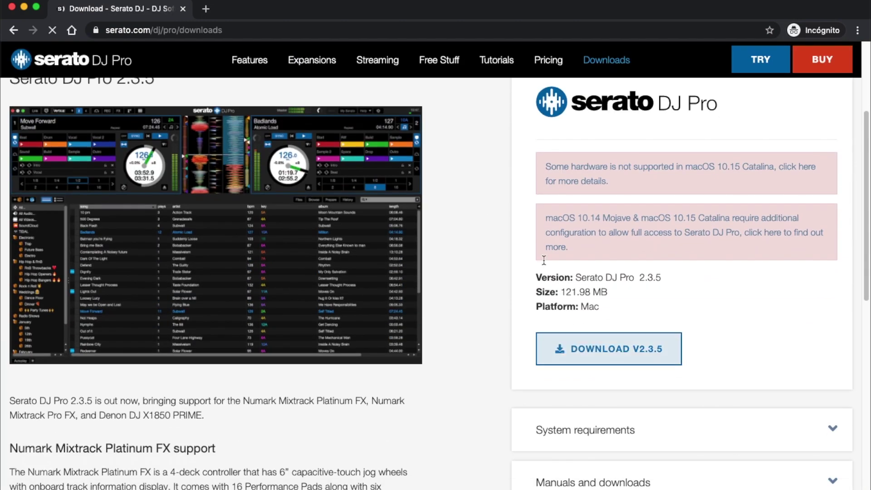
Step: Close both Chrome windows and launch Serato DJ Pro from the Dock
left_click(12, 6)
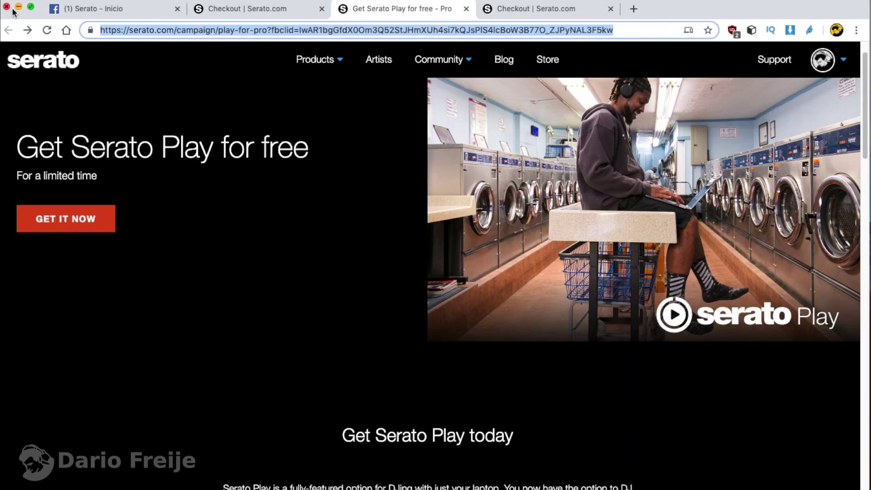
left_click(6, 7)
mouse_move(605, 464)
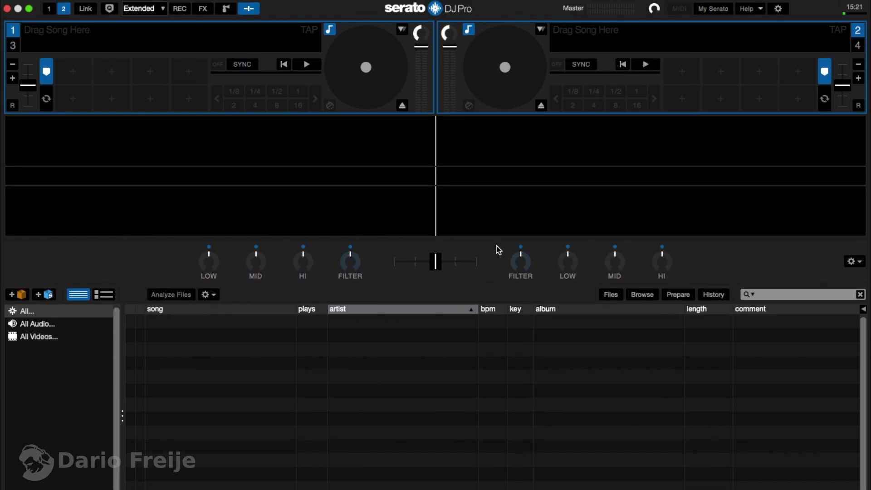
Step: Log in to My Serato with the account e-mail and password, then check MY PRODUCTS
left_click(719, 12)
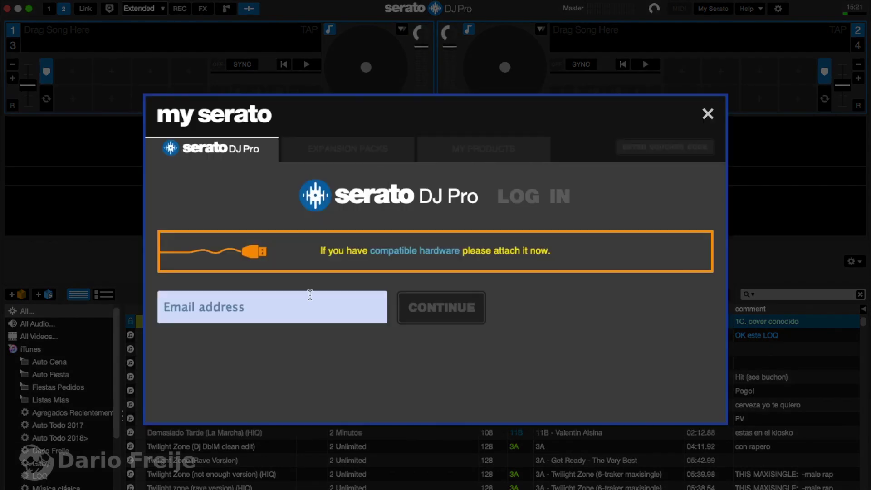
left_click(231, 302)
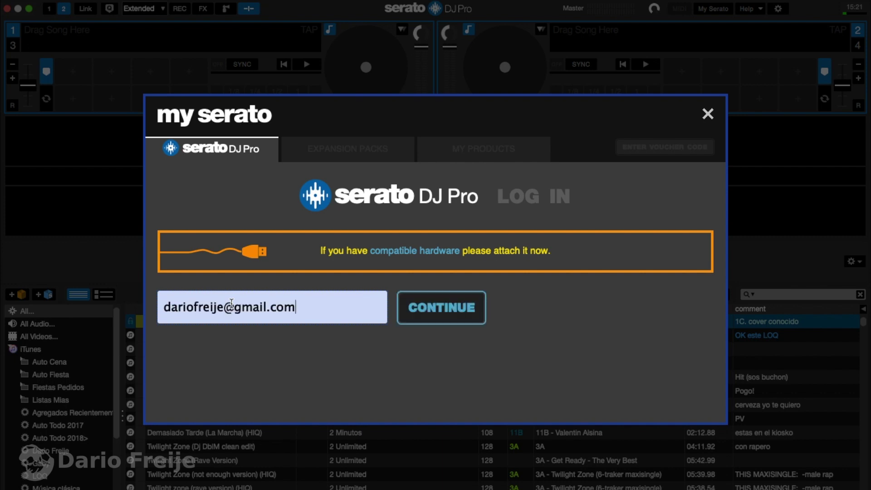
left_click(421, 309)
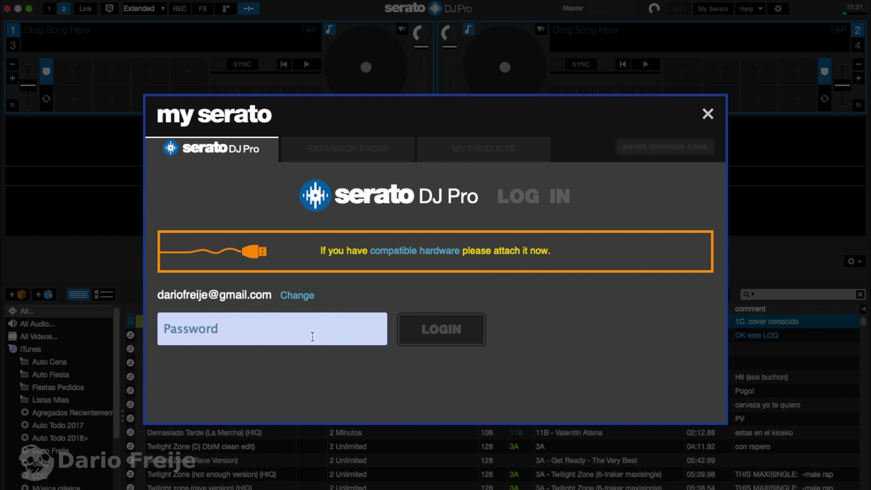
key("super+v")
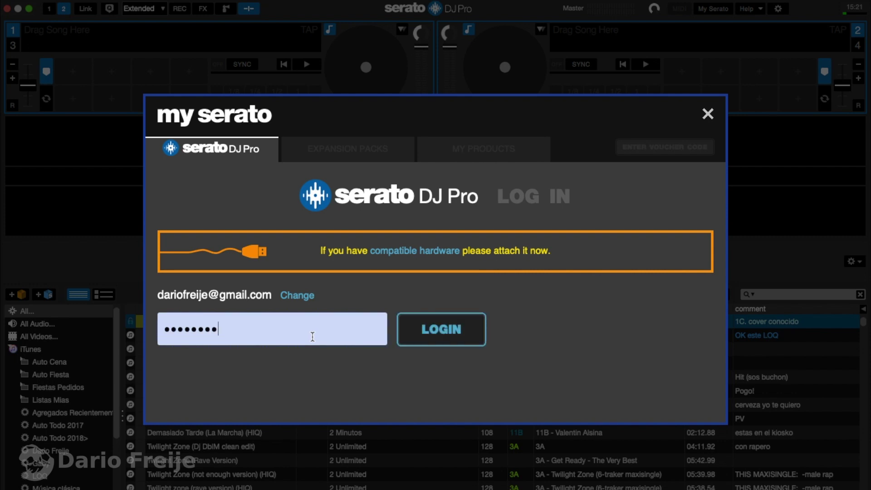
left_click(422, 333)
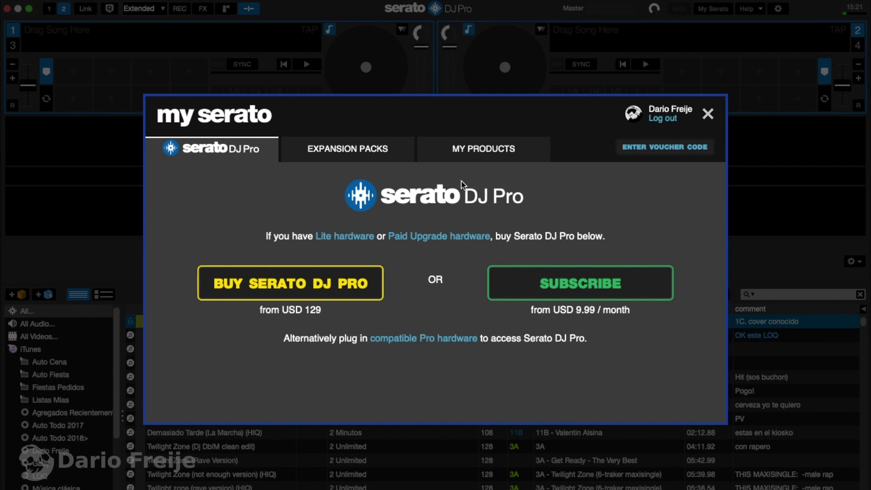
left_click(464, 158)
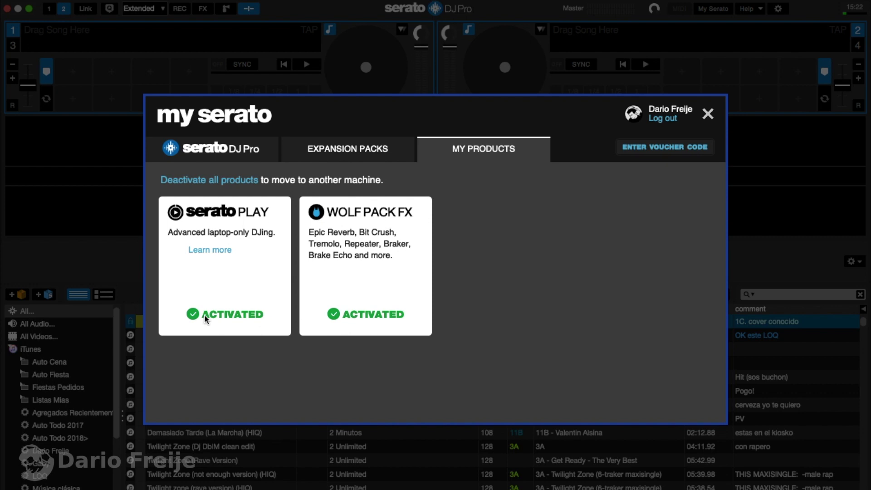
Step: Close My Serato, try the Library deck layout, then go back to Extended
left_click(708, 113)
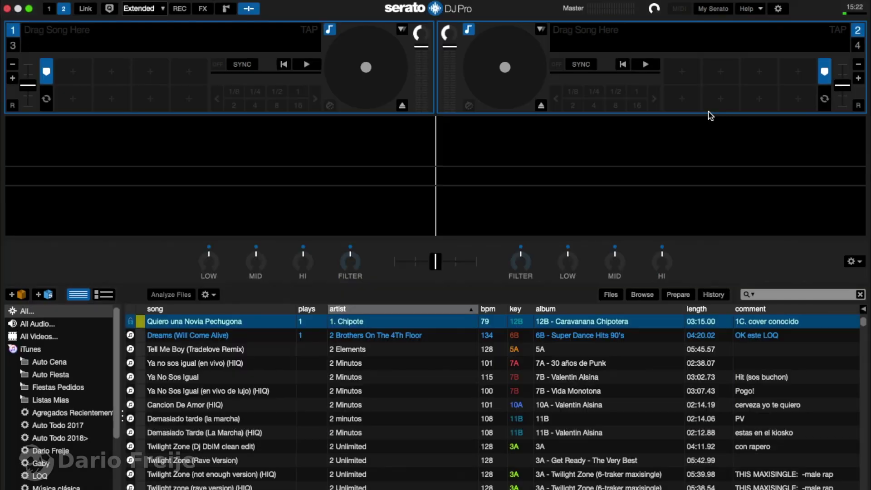
left_click(143, 9)
left_click(146, 45)
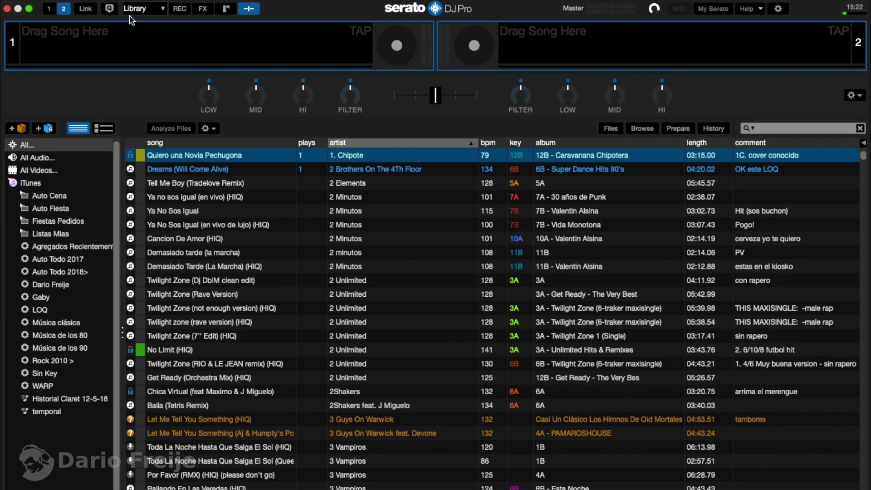
left_click(144, 9)
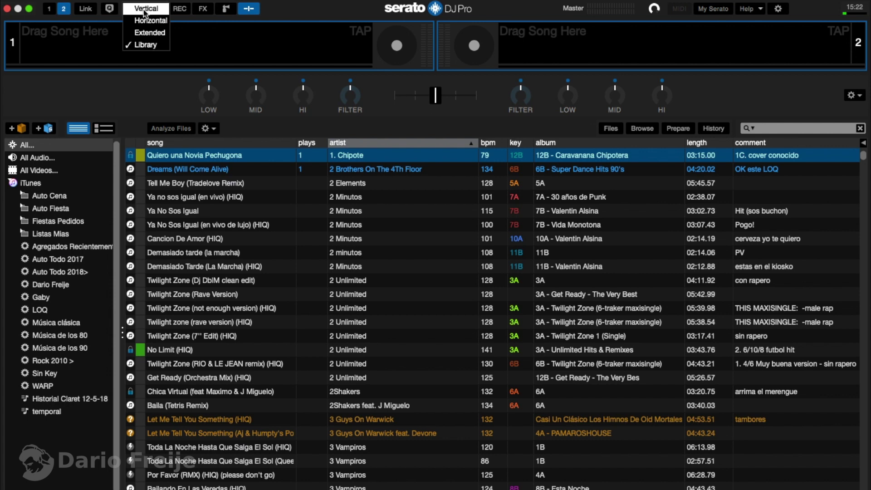
left_click(147, 31)
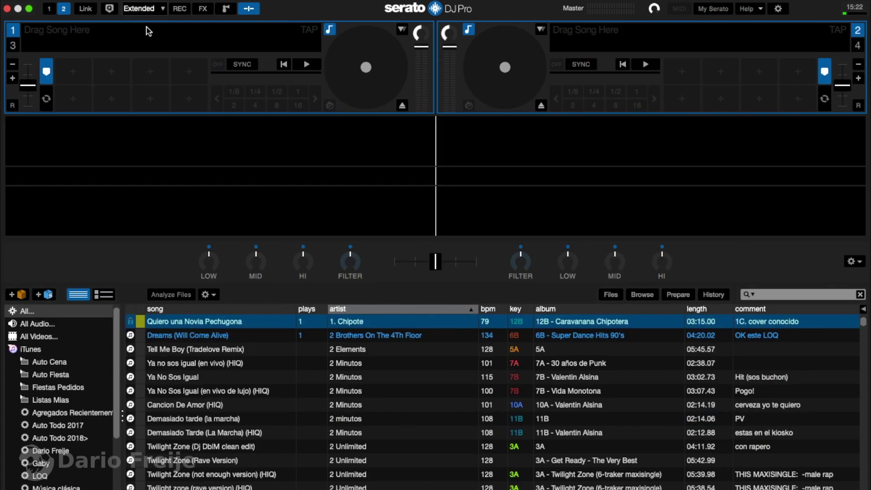
Step: Try the Horizontal and Vertical layouts, then settle on Extended
left_click(145, 9)
left_click(151, 21)
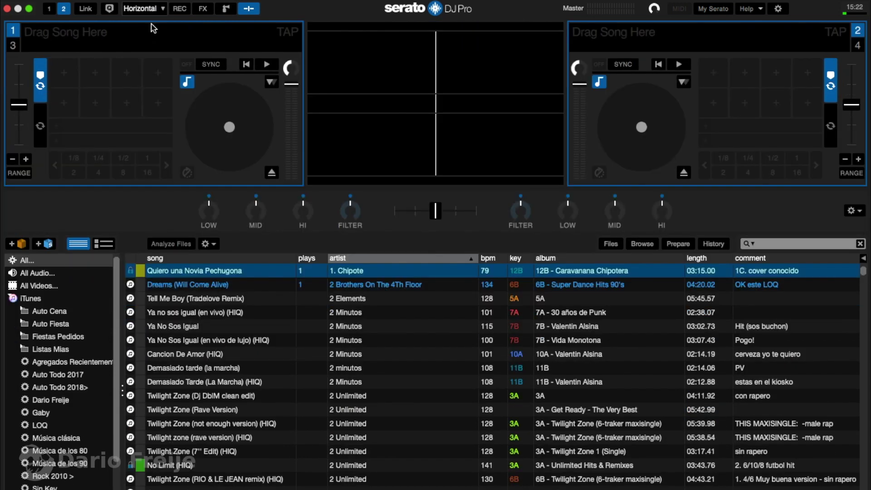
left_click(149, 10)
left_click(150, 10)
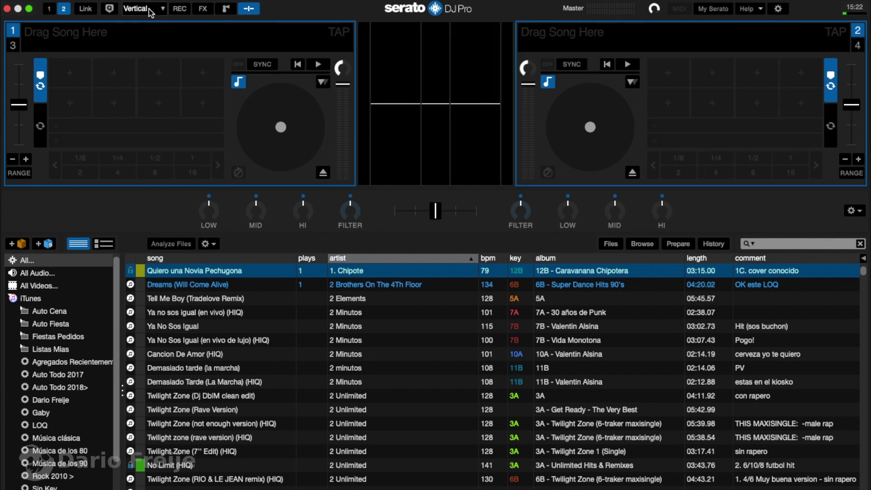
left_click(141, 8)
left_click(149, 32)
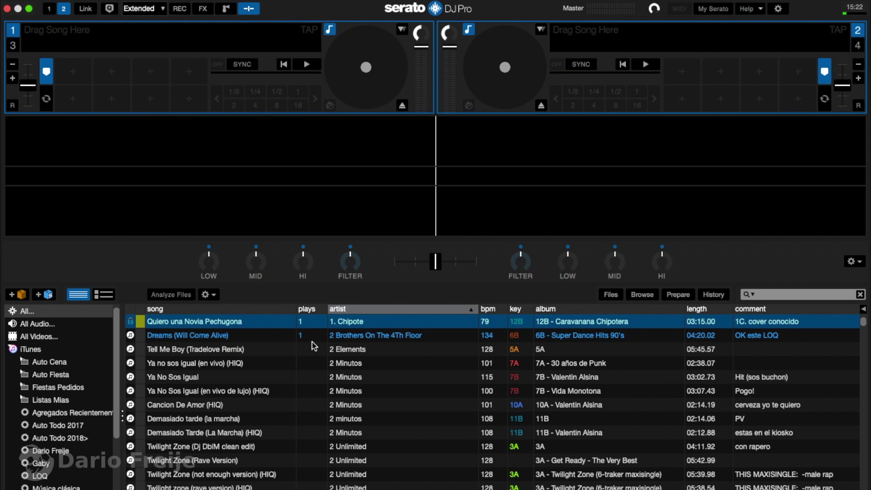
Step: Show the sampler expanded to banks A–D, the FX and REC panels, then shrink the sampler to one row
left_click(226, 9)
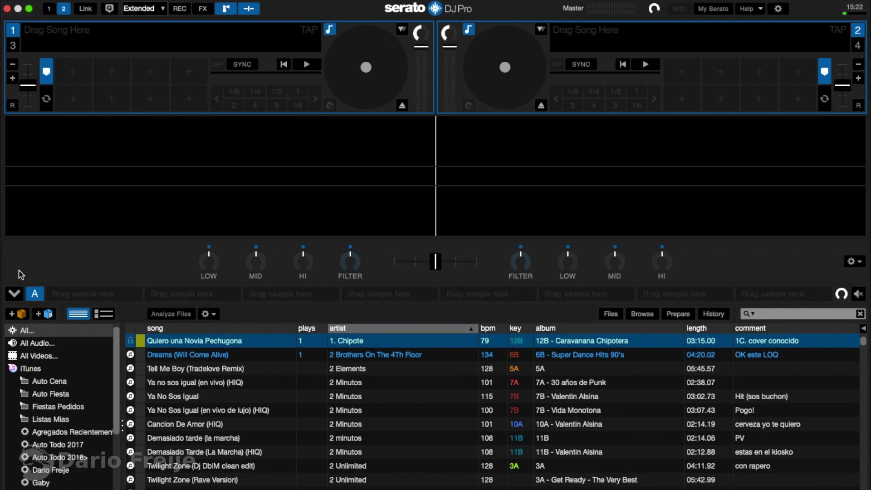
left_click(13, 295)
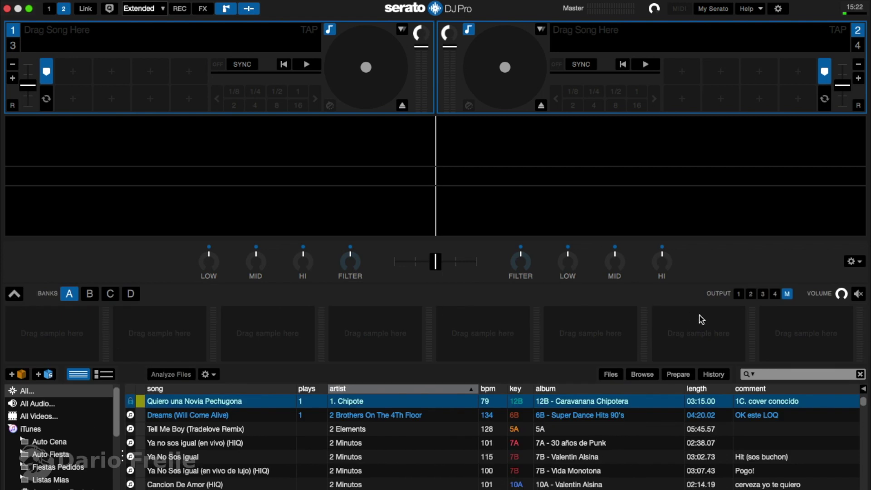
left_click(203, 10)
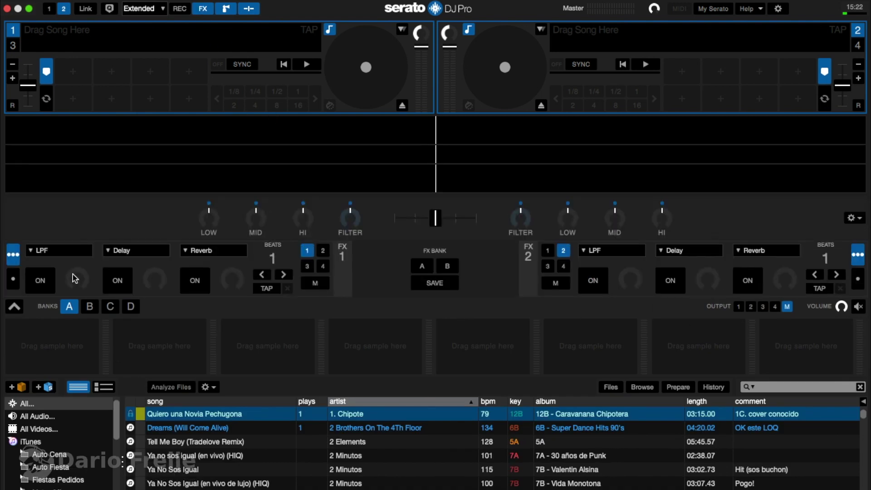
left_click(180, 9)
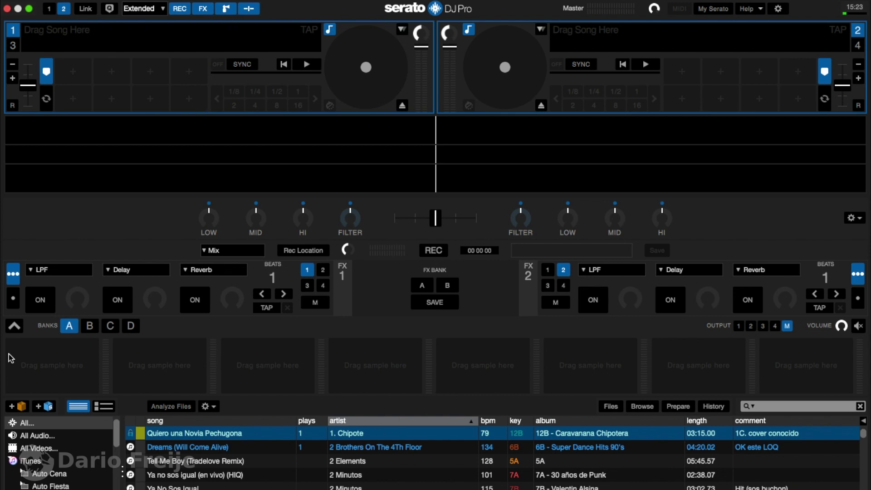
left_click(15, 326)
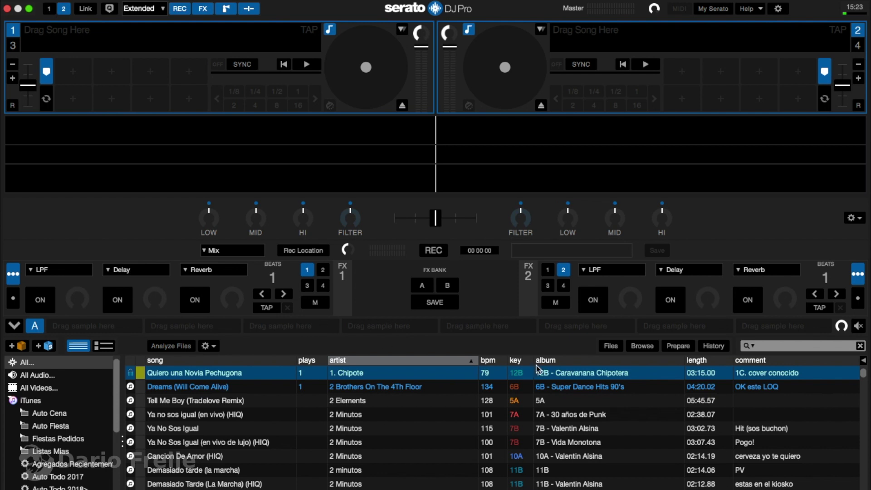
Step: Load Dreams (Will Come Alive) onto deck 1 and Tell Me Boy (Tradelove Remix) onto deck 2
left_click(265, 389)
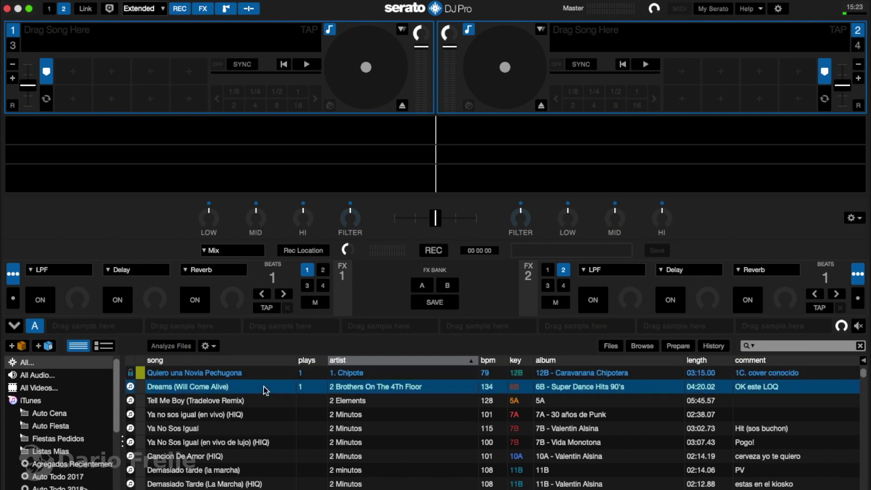
key("shift+Left")
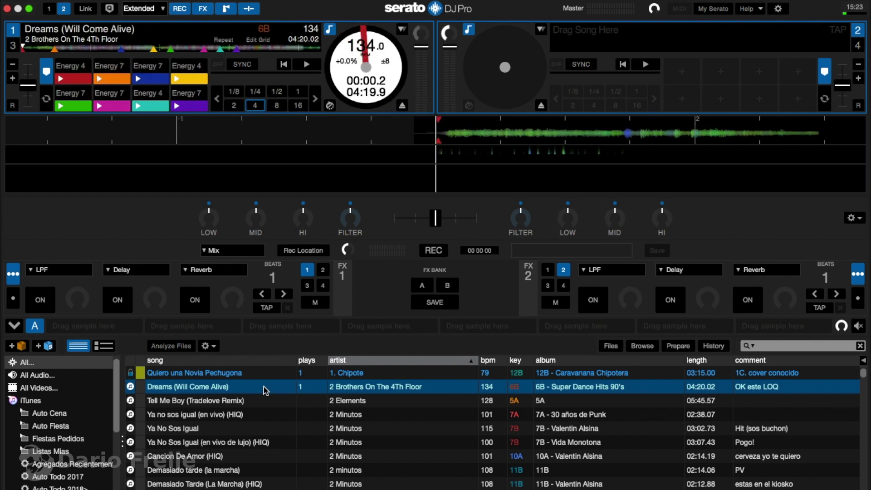
key("Down")
key("shift+Right")
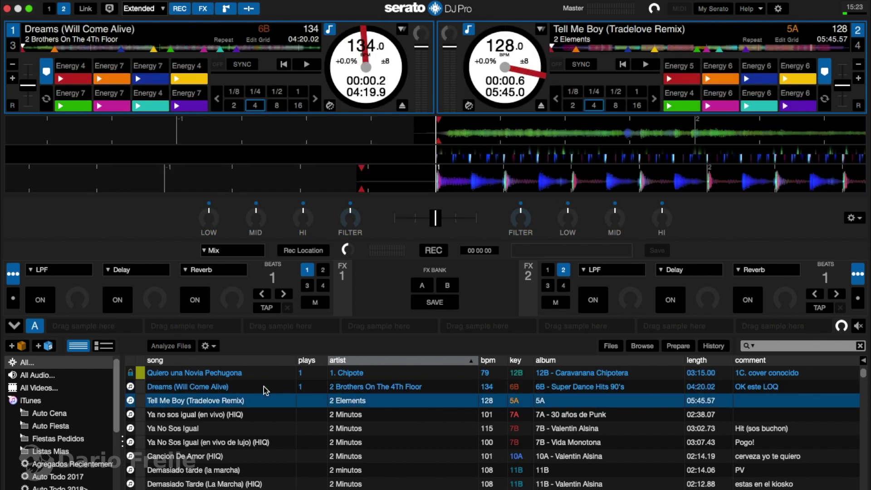
Step: Test play/pause on both decks and deck 1's tempo slider, then open Serato Play settings
key("w")
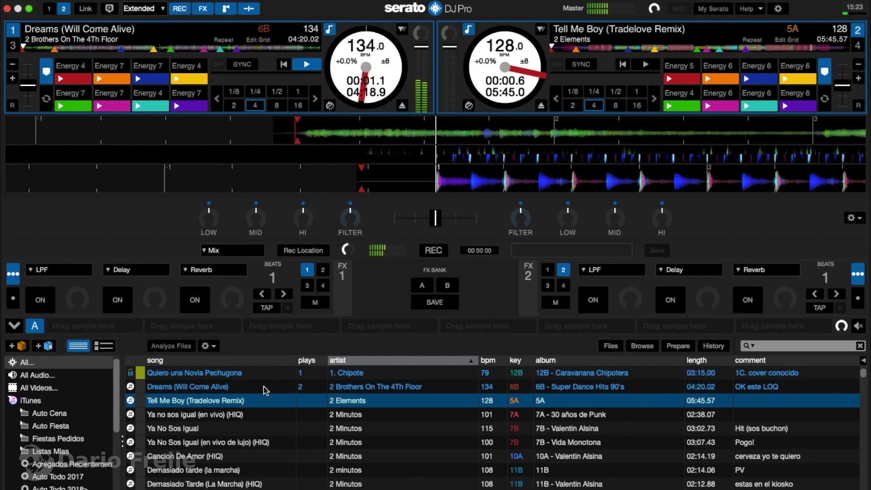
key("w")
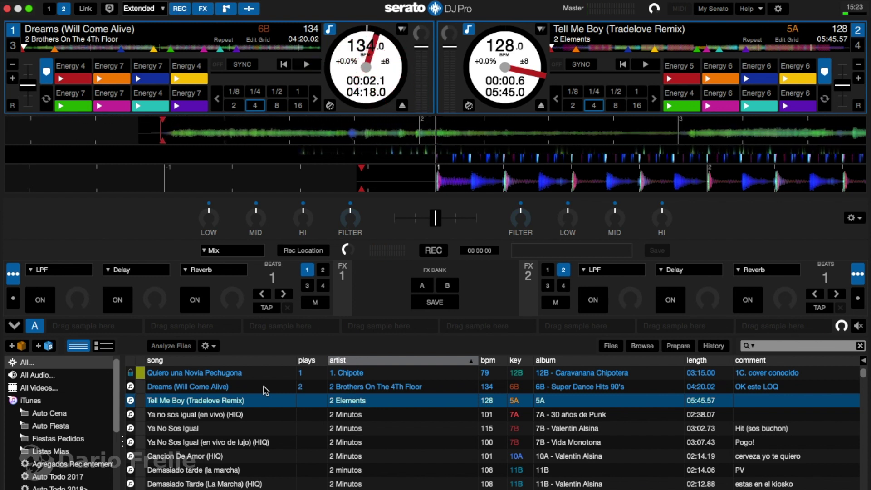
key("s")
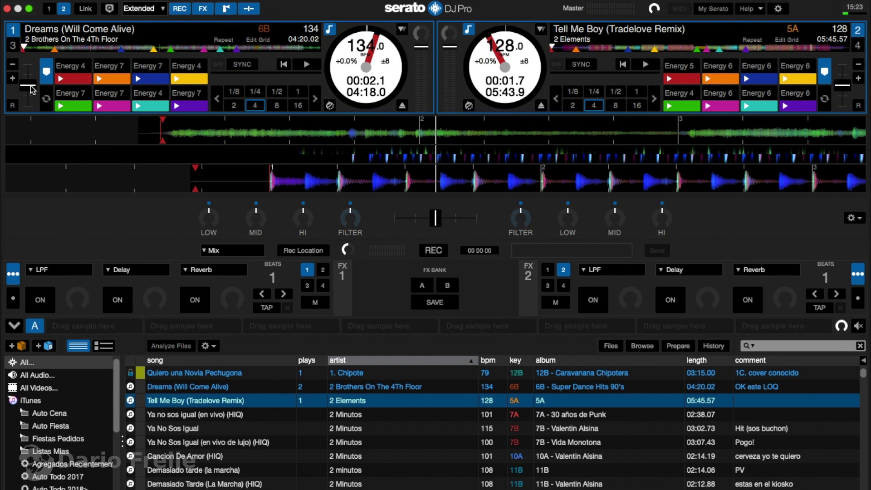
key("w")
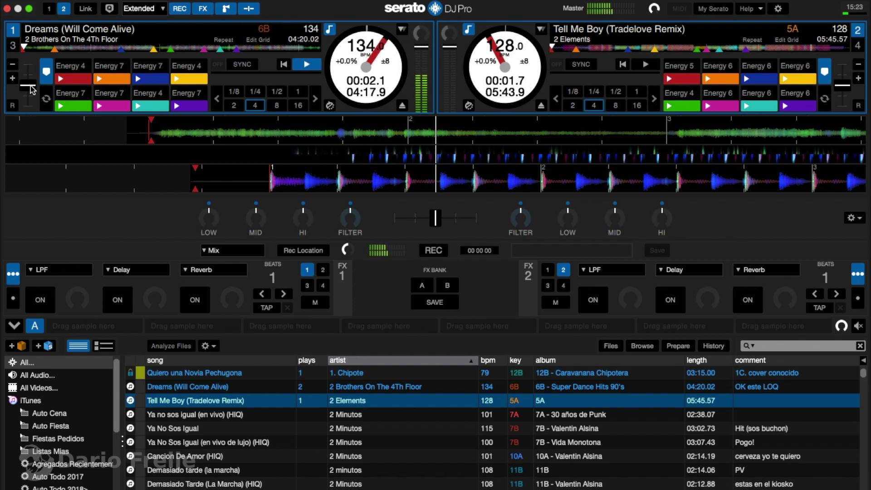
left_click_drag(29, 85, 27, 75)
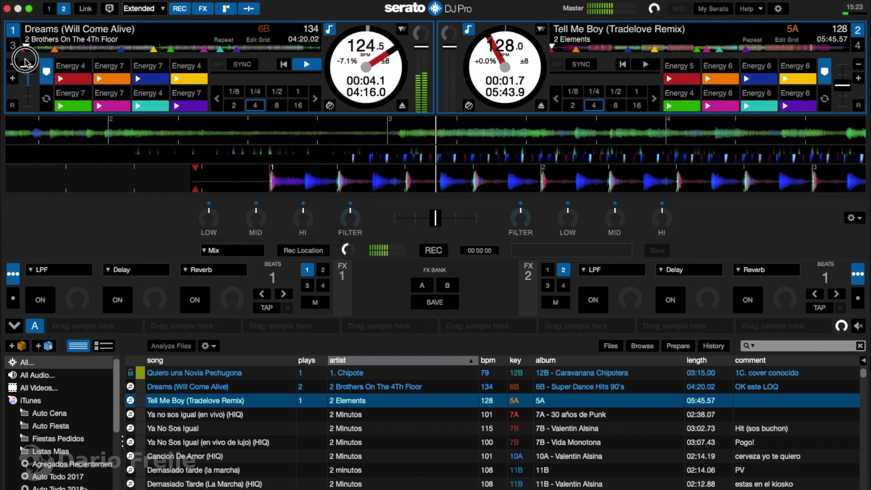
left_click_drag(25, 61, 27, 3)
key("w")
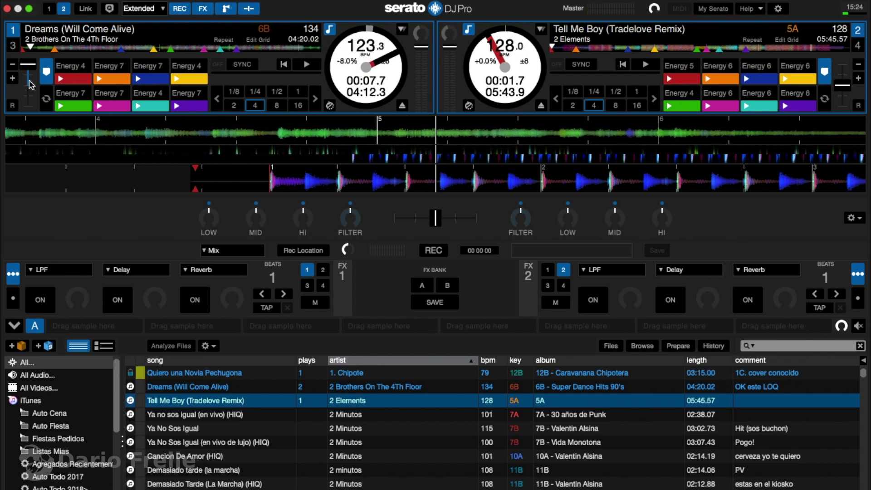
left_click_drag(30, 84, 31, 92)
left_click(82, 94)
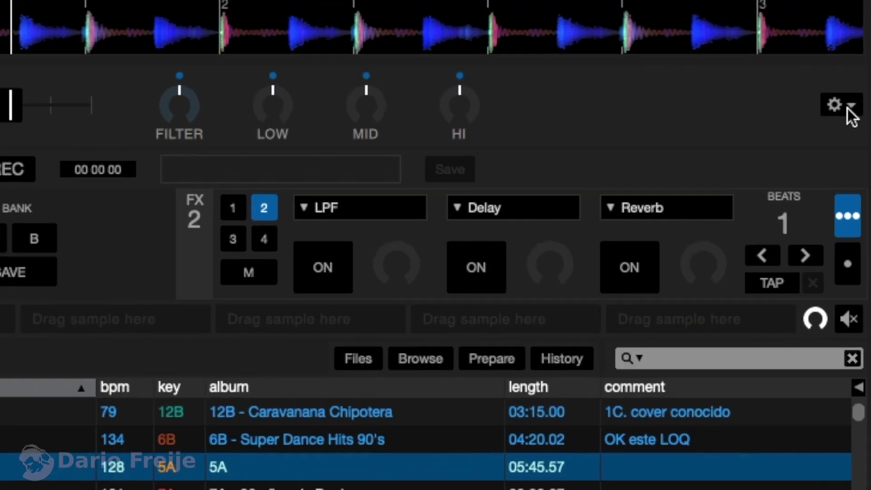
left_click(853, 218)
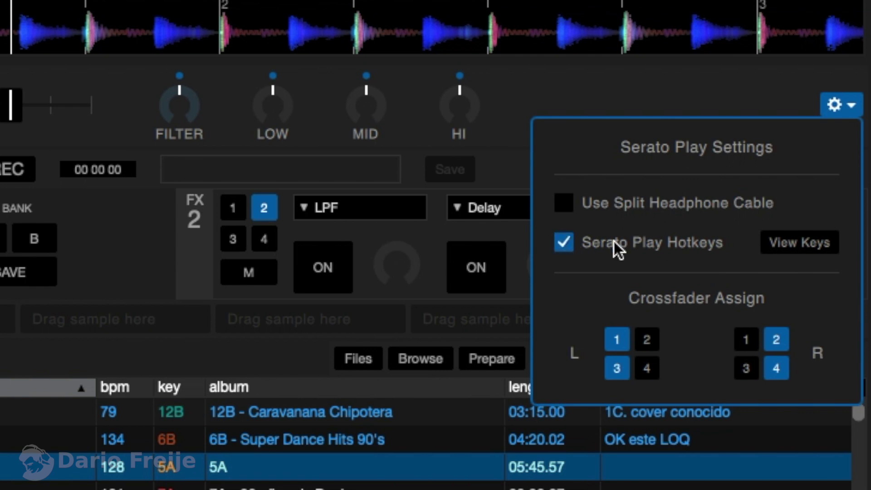
Step: View the Serato Play hotkey map, then turn Serato Play Hotkeys off
left_click(793, 243)
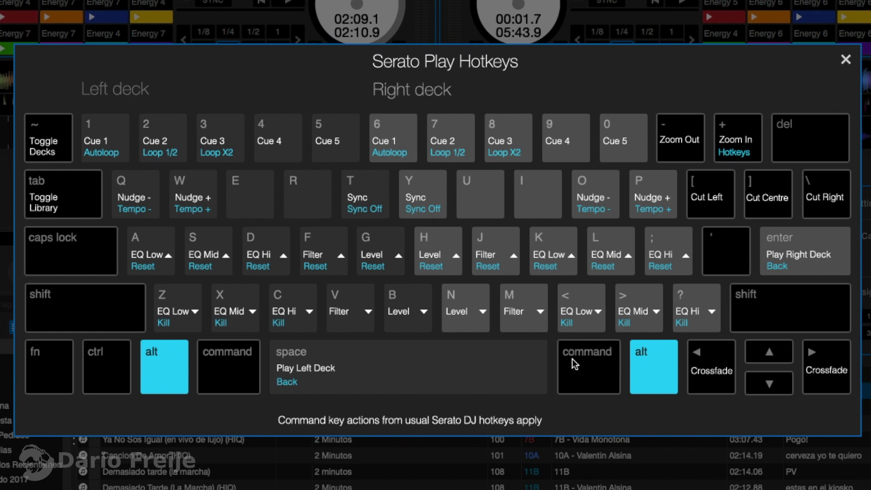
left_click(845, 59)
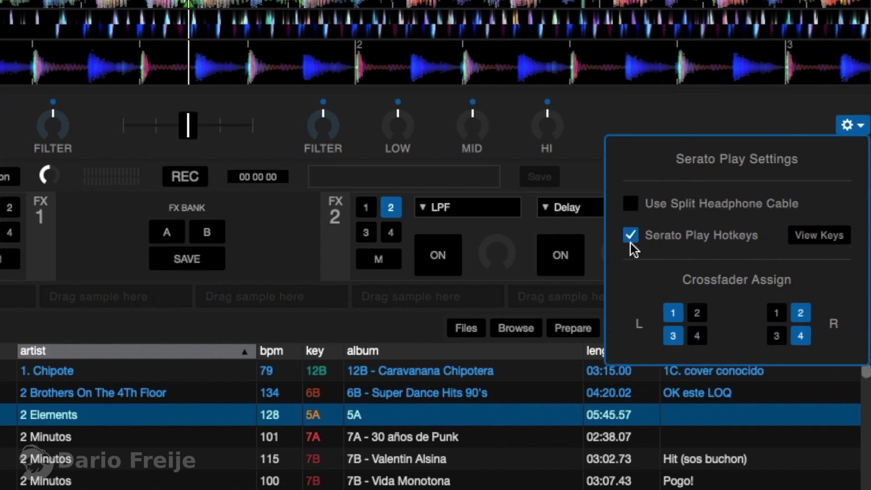
left_click(630, 234)
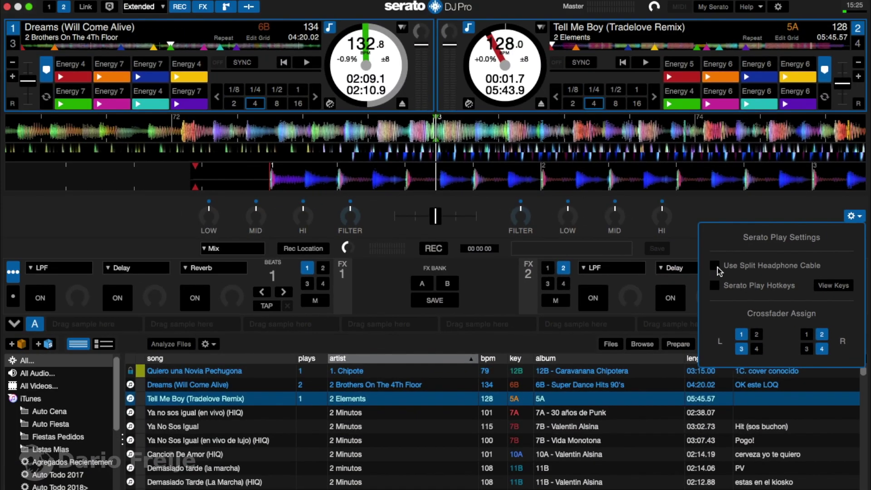
Step: Enable Use Split Headphone Cable, leaving it checked after a brief toggle
left_click(631, 207)
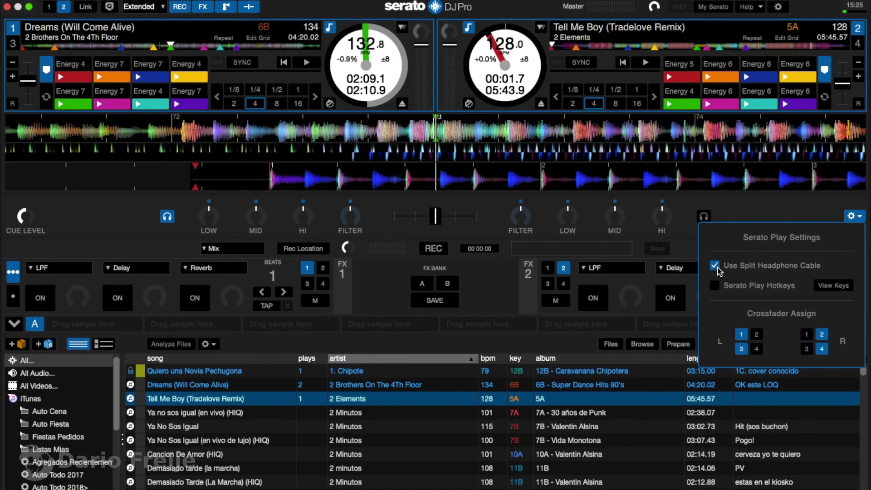
left_click(715, 267)
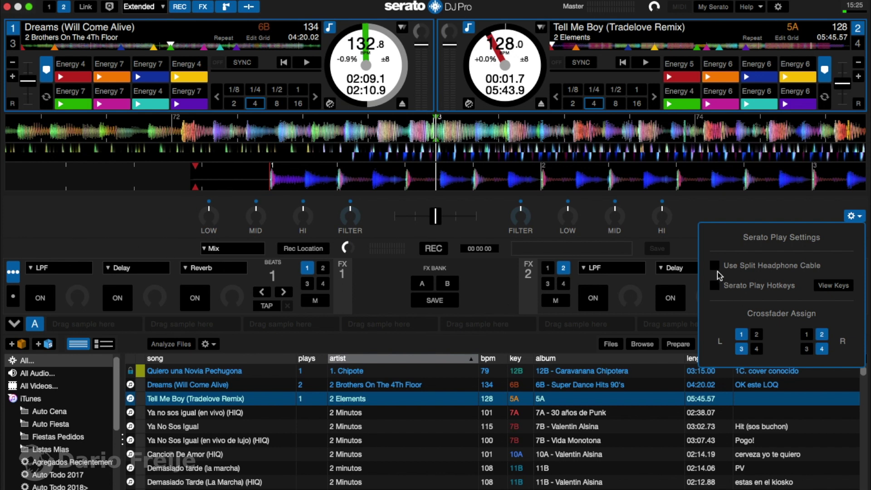
left_click(715, 266)
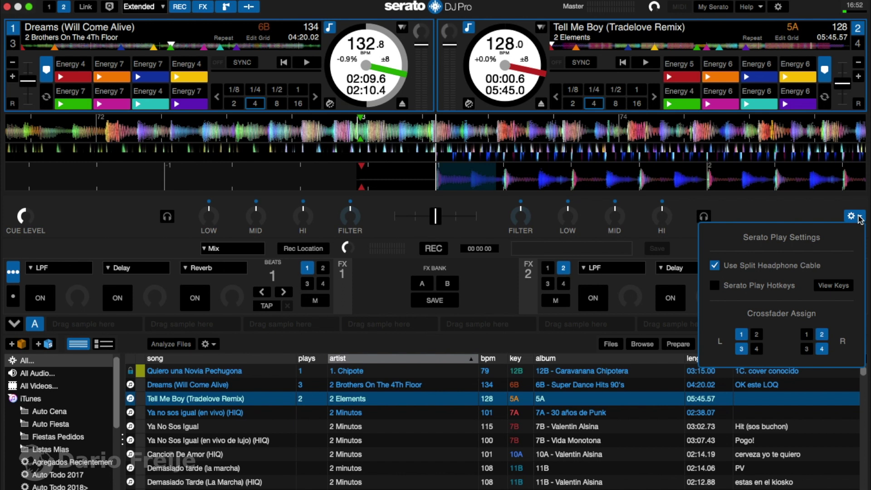
Step: Close the Serato Play Settings popup with the mixer gear button
left_click(859, 217)
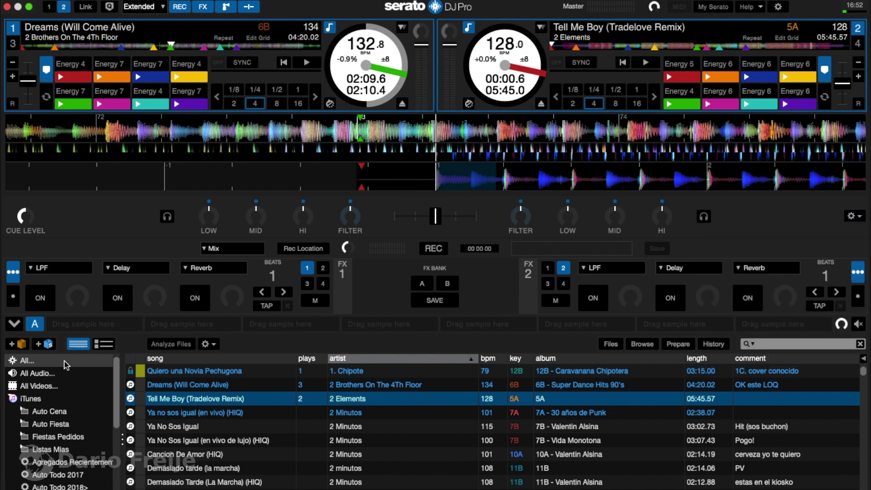
left_click(16, 324)
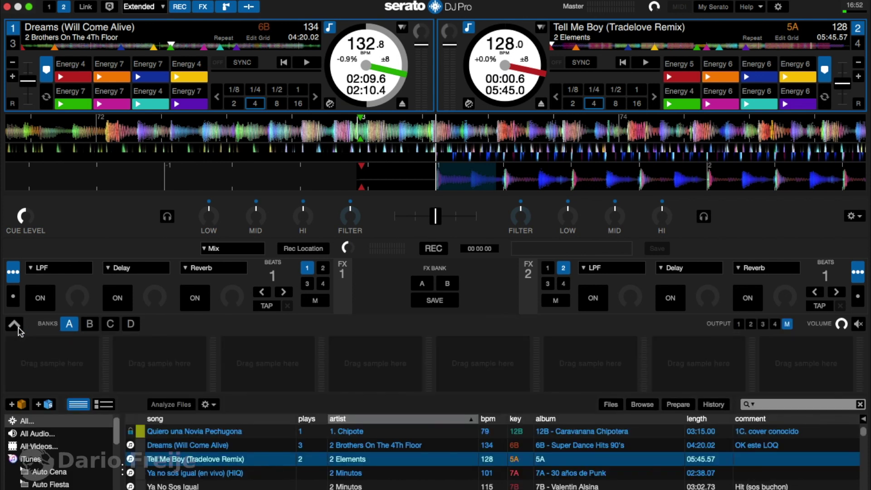
left_click(17, 326)
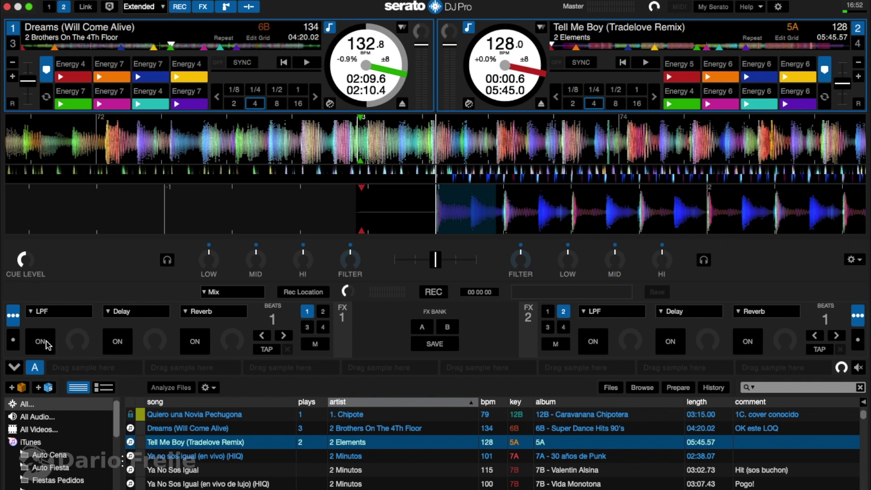
left_click(15, 368)
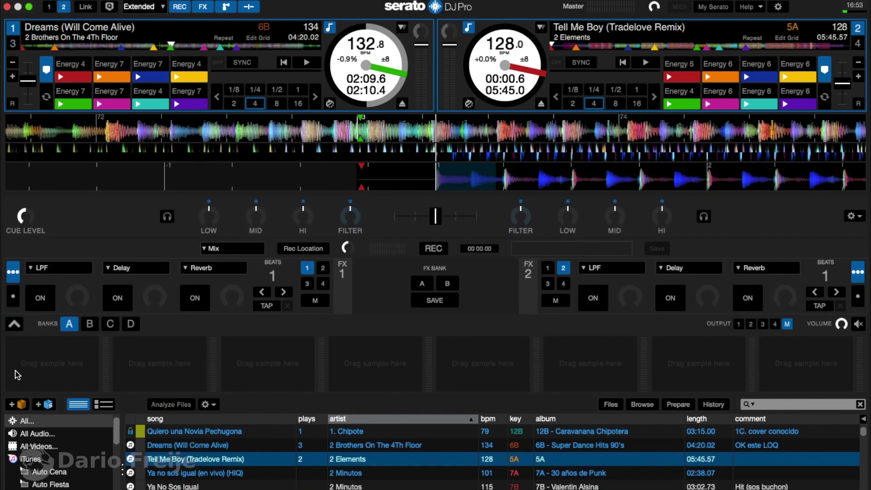
left_click(15, 324)
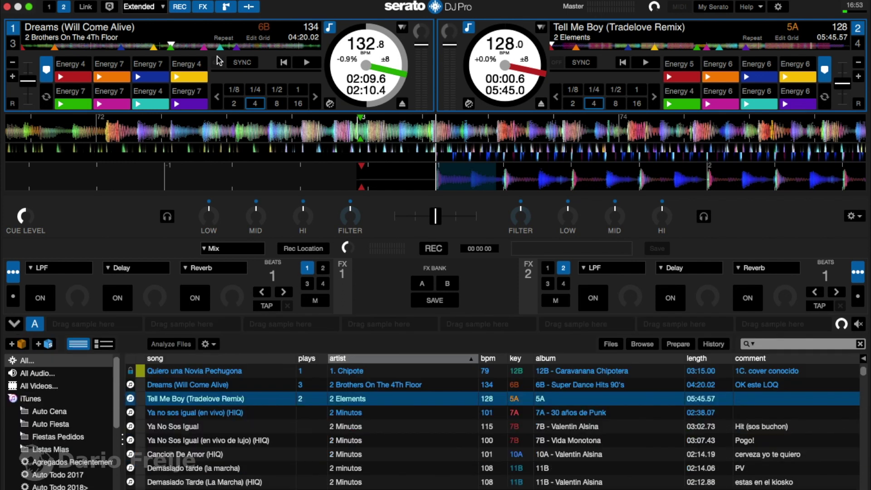
Step: Hide the sample player row, toggling the mixer section off and back on
left_click(228, 7)
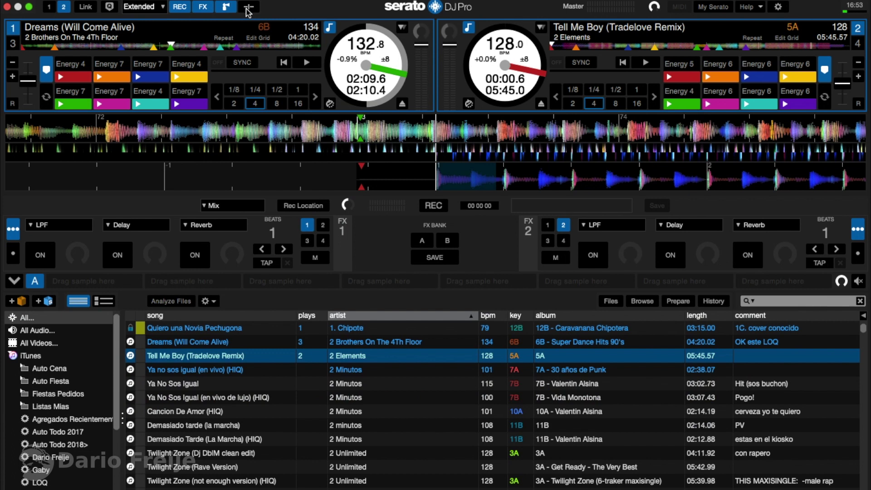
left_click(231, 8)
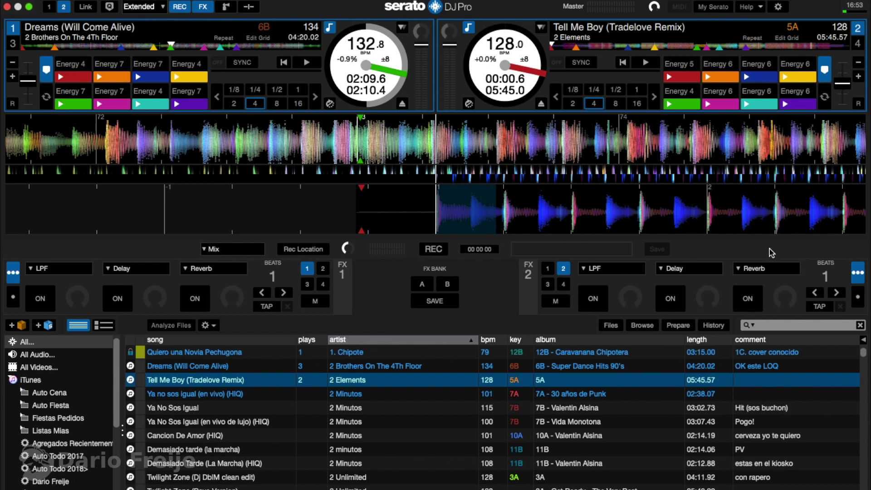
left_click(249, 8)
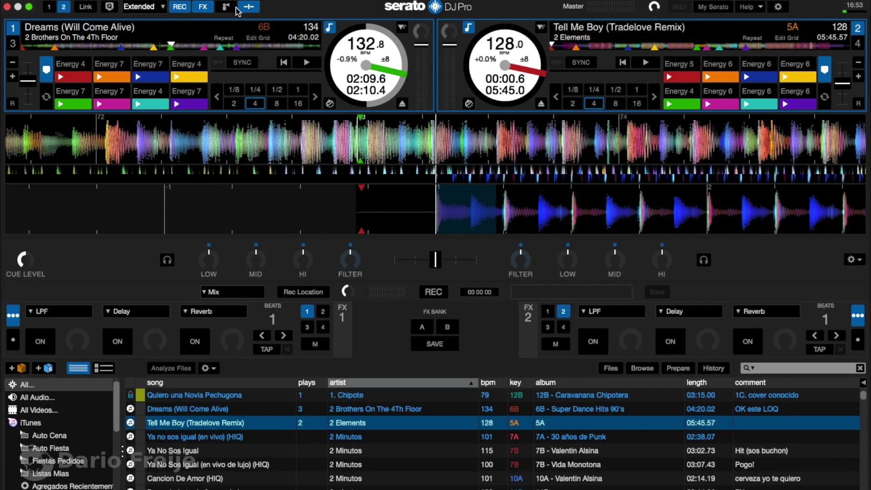
Step: Turn split headphone cueing off, start deck 2, then re-enable Use Split Headphone Cable
left_click(856, 261)
left_click(716, 309)
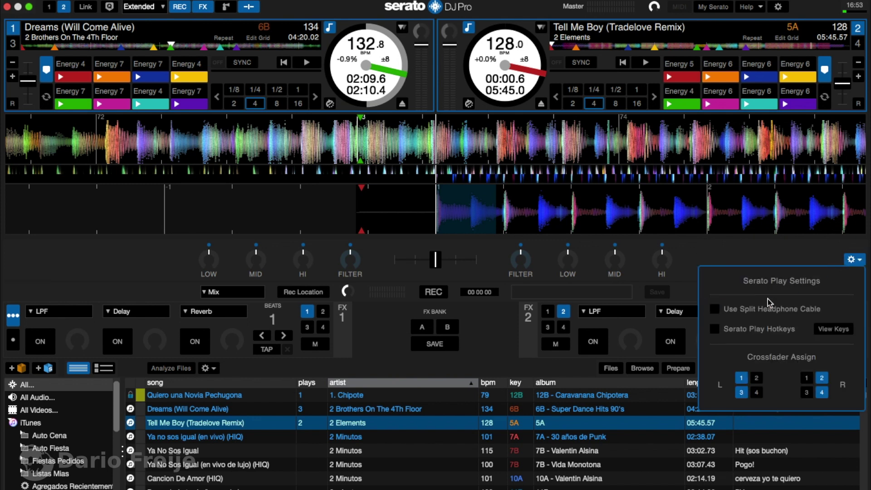
left_click(859, 260)
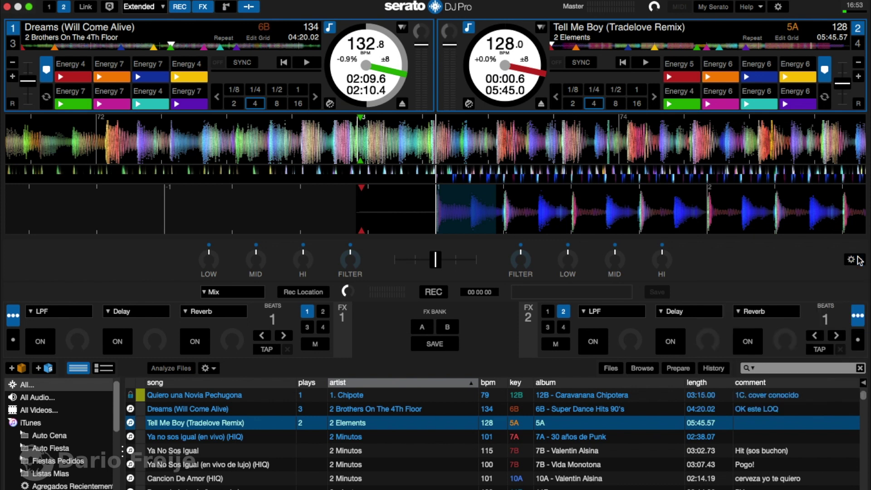
key("space")
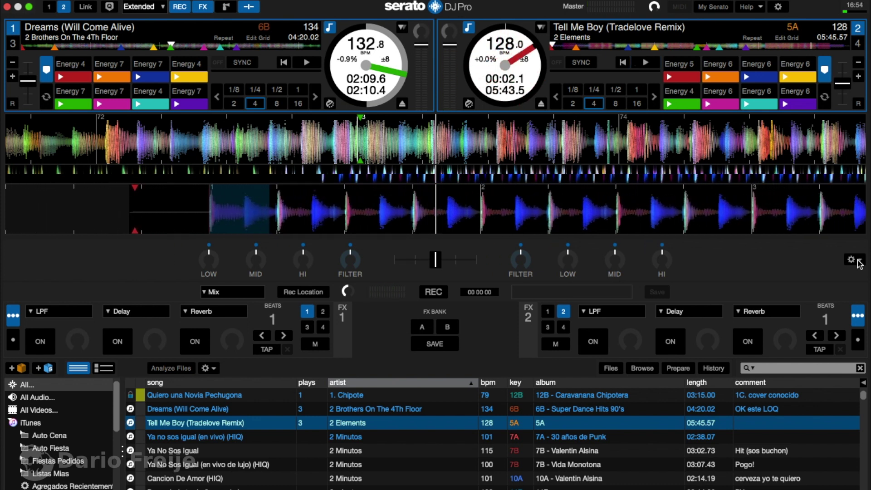
left_click(856, 258)
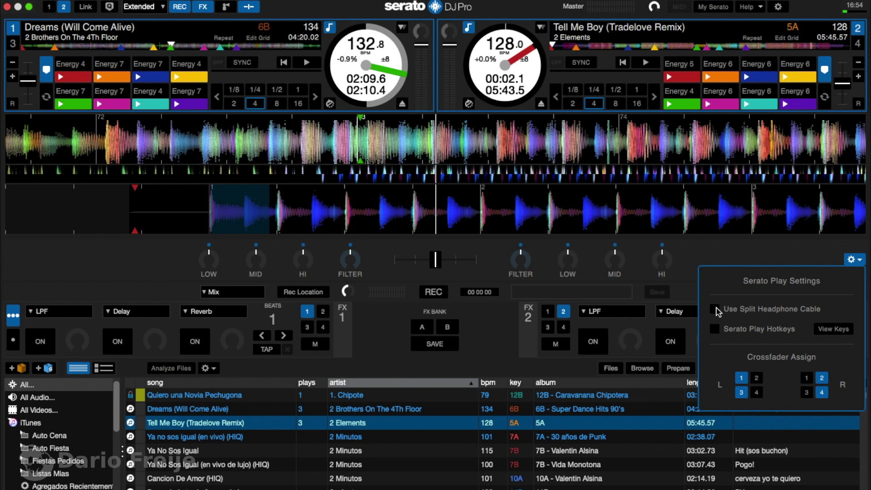
left_click(857, 261)
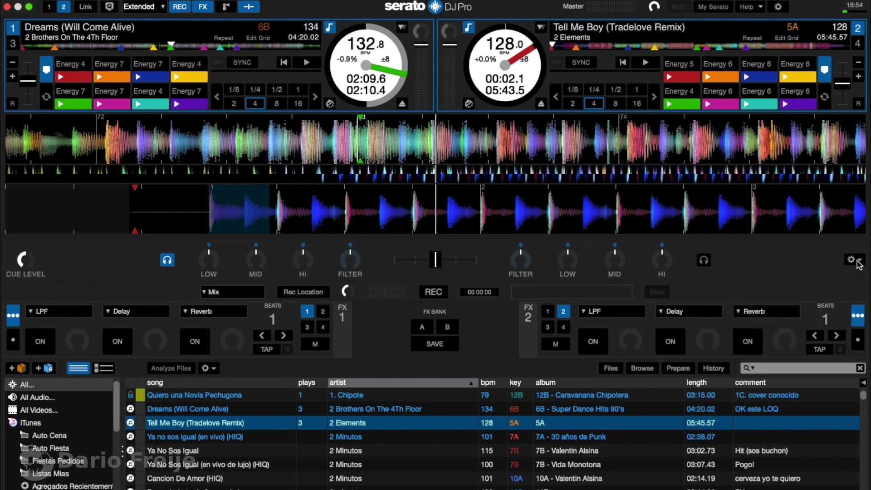
Step: Play and stop deck 2, then deck 1, leaving Dreams (Will Come Alive) paused at 02:12.5
key("space")
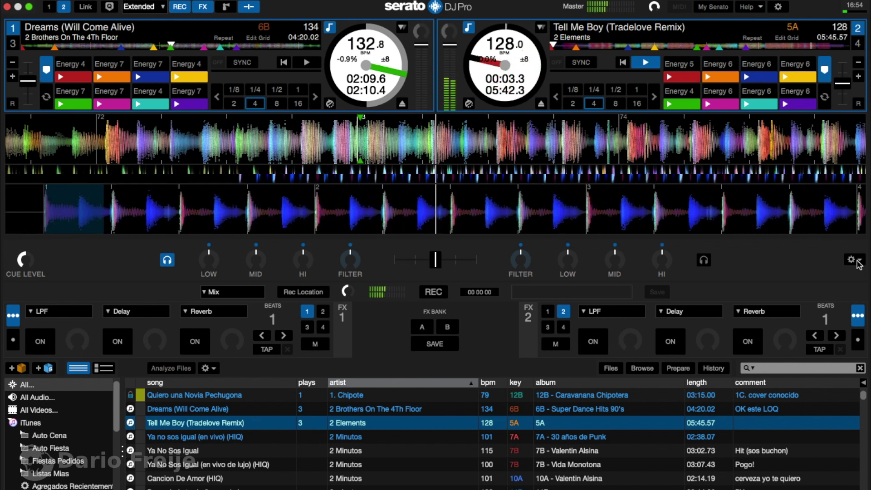
key("space")
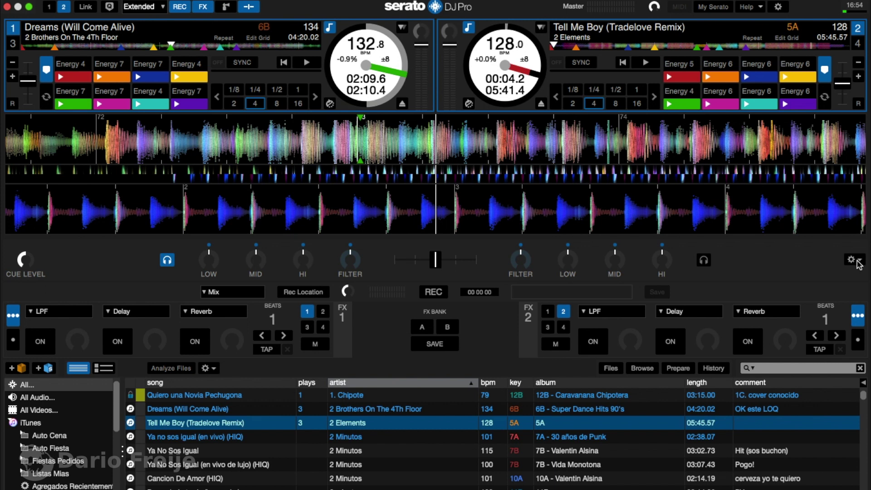
key("w")
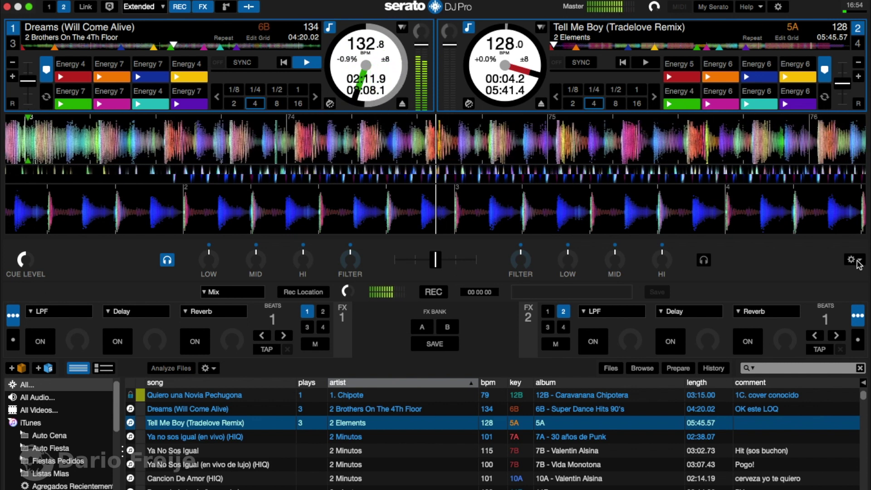
key("w")
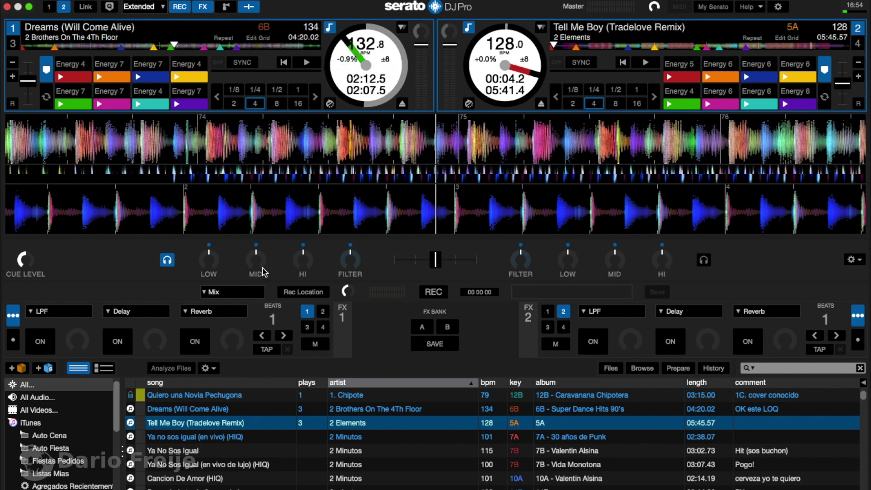
Step: Take deck 1 out of the headphone cue, then pause and resume its playback
left_click(167, 260)
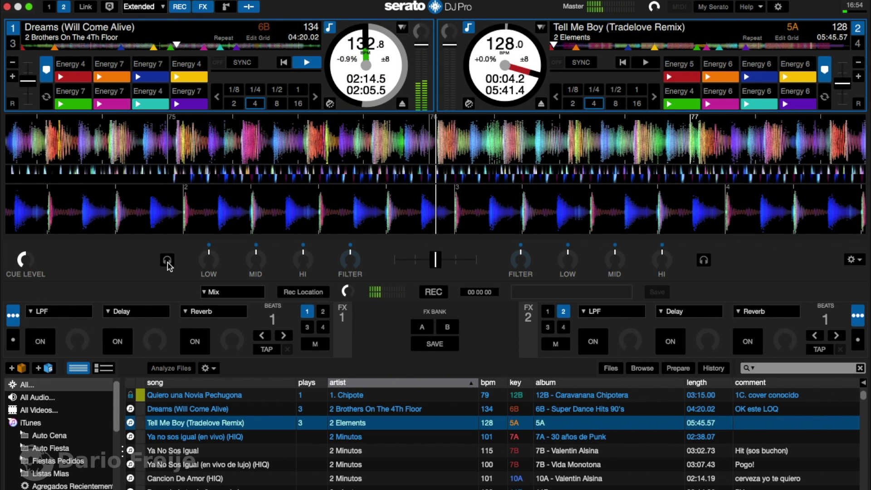
key("space")
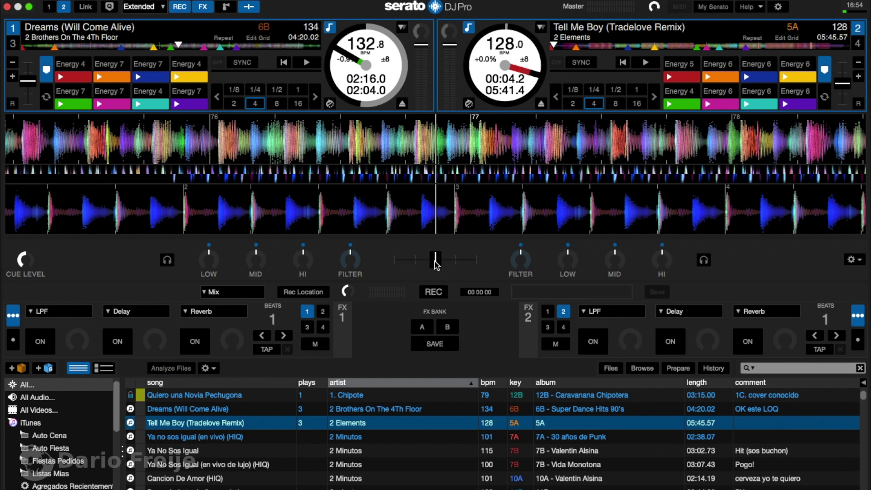
key("w")
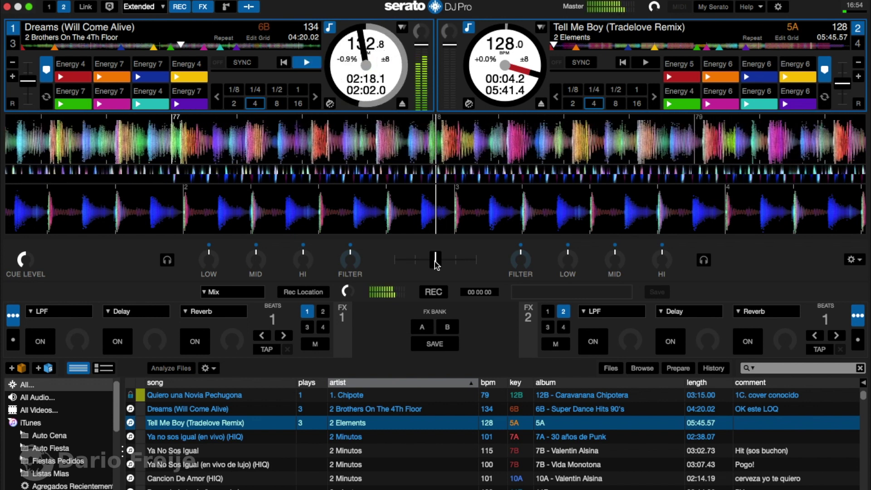
Step: Send deck 1 back to the headphone cue while it plays
left_click(435, 261)
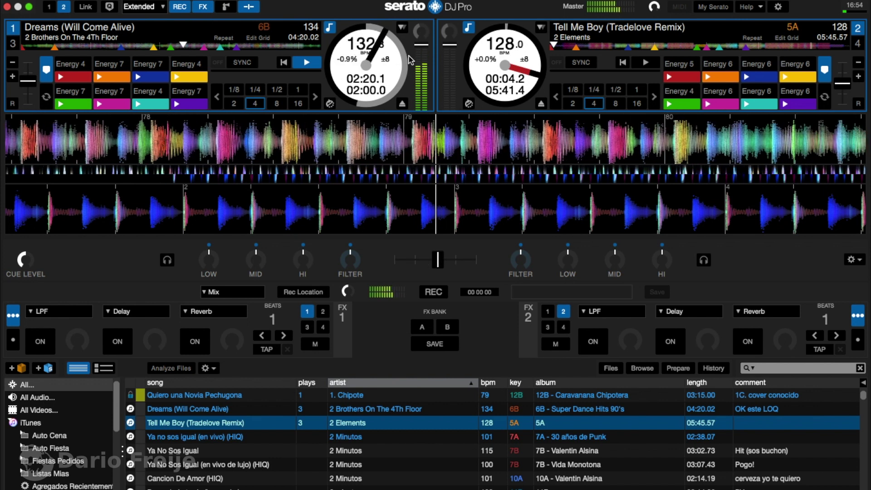
left_click(412, 161)
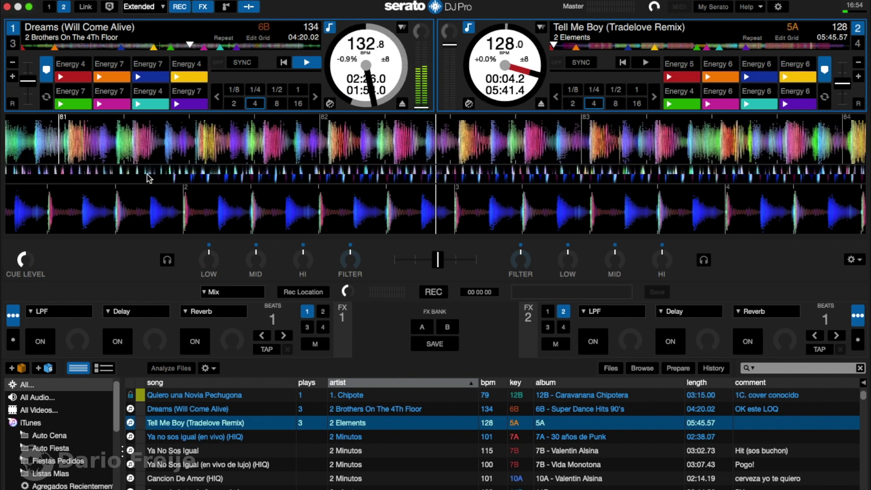
left_click(167, 261)
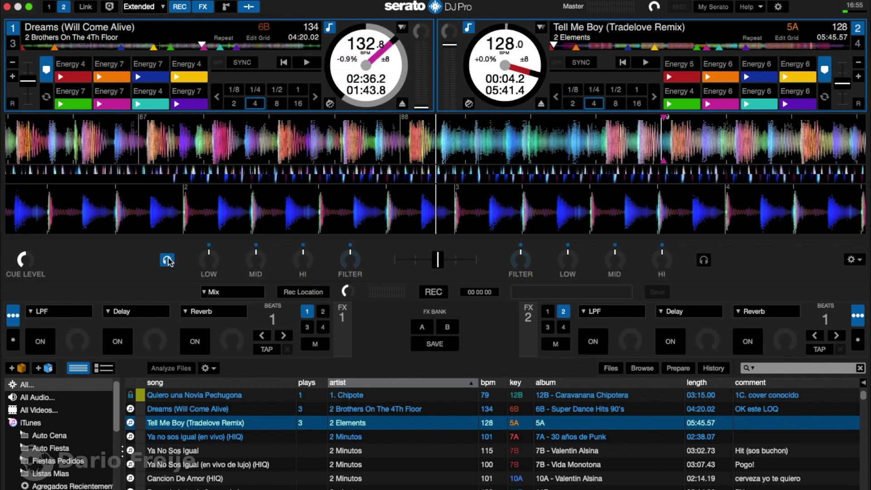
Step: Cue deck 2 in the headphones, start it playing, and raise its channel fader near full
left_click(704, 262)
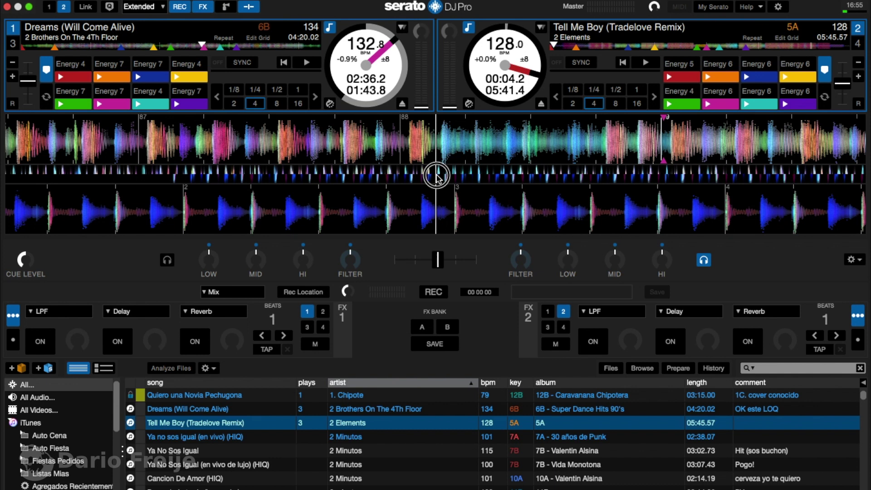
key("s")
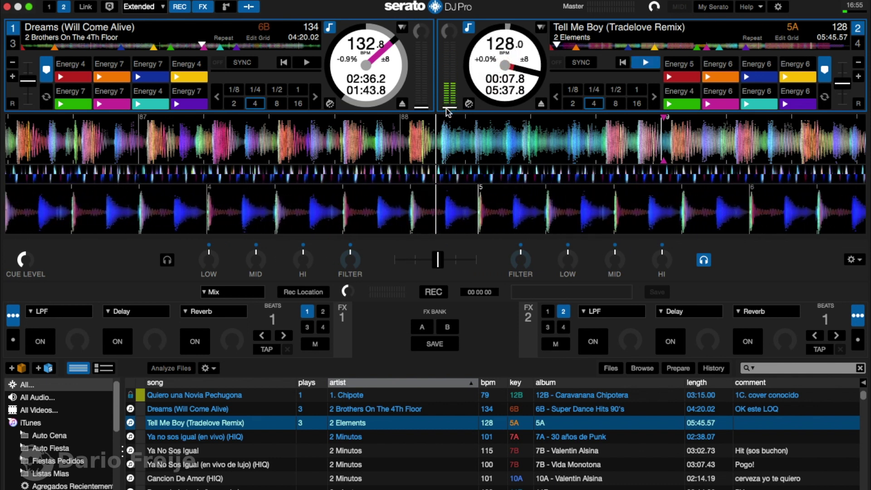
left_click(447, 88)
left_click_drag(447, 89, 442, 21)
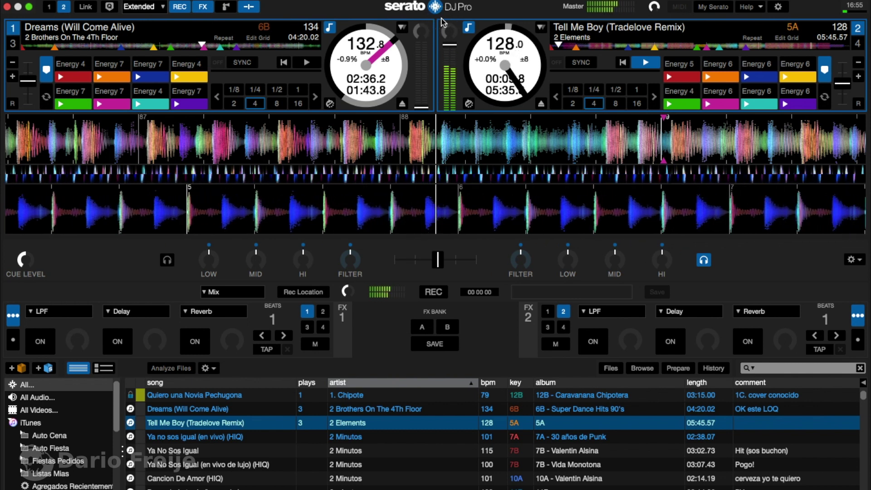
Step: Take deck 2 off the headphone cue, stop it, and bring up the Serato Play settings
left_click(703, 261)
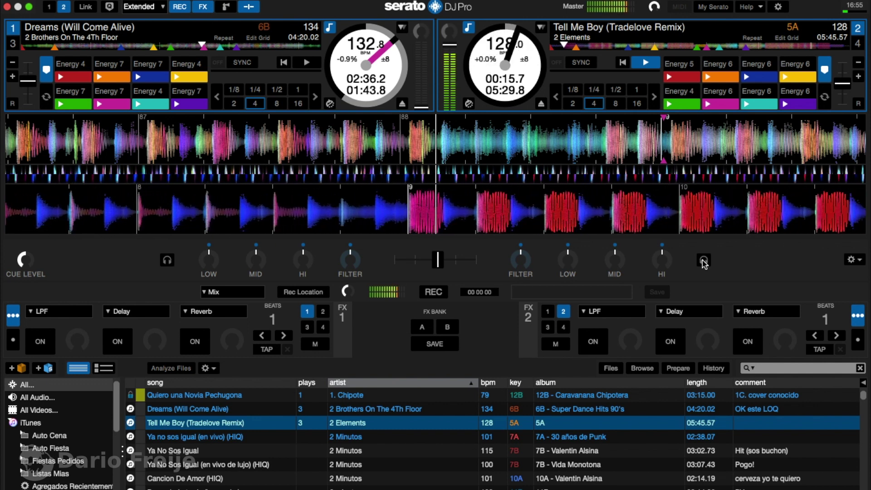
key("s")
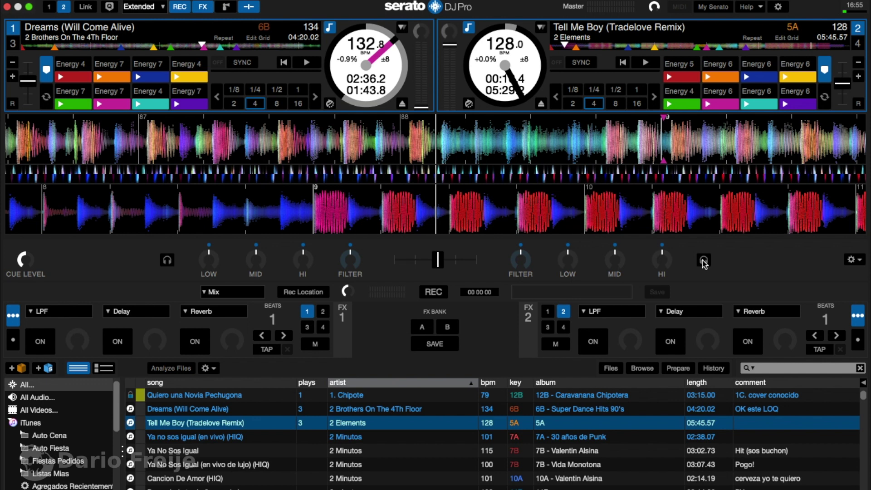
left_click(857, 261)
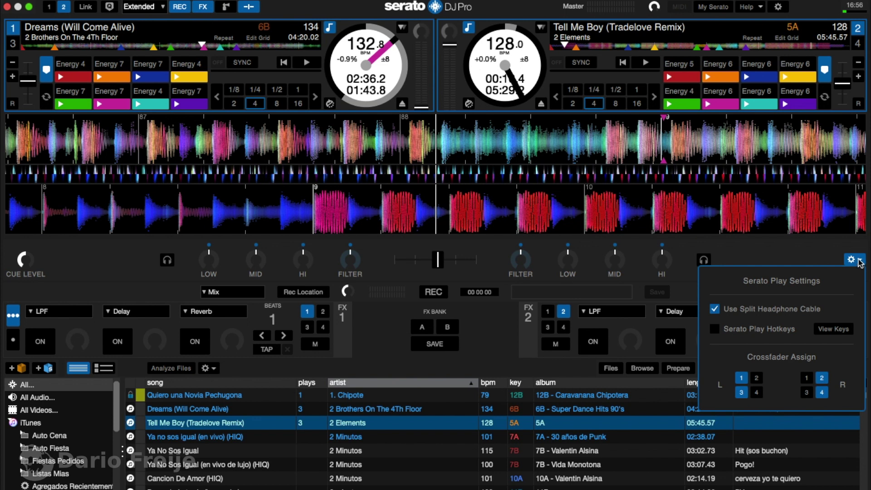
Step: Push deck 1's channel fader to full, sweep the crossfader left to right, then open Preferences
left_click(858, 263)
left_click_drag(421, 107, 421, 44)
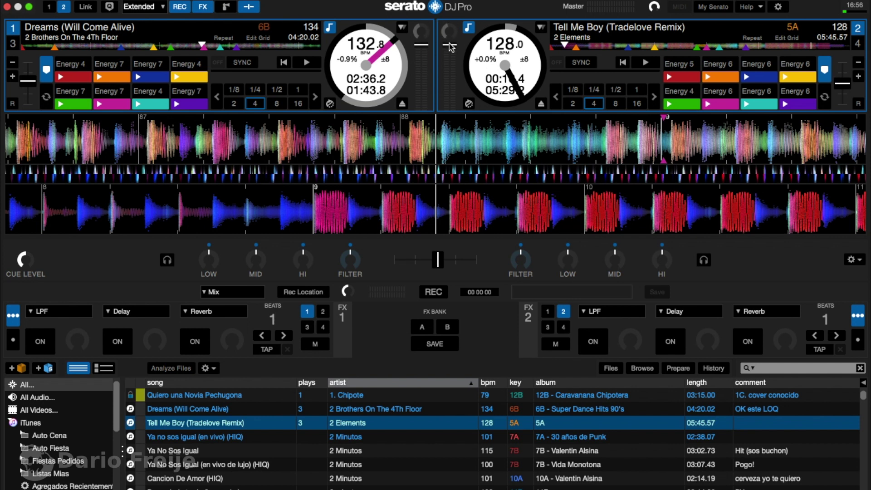
left_click(434, 26)
left_click_drag(439, 258, 443, 261)
left_click(778, 8)
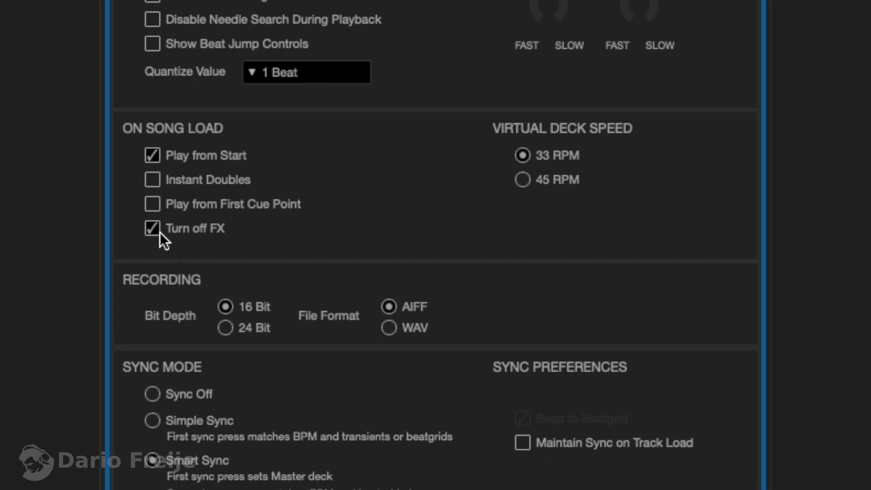
Step: Close Preferences with Turn off FX on song load left enabled
left_click(777, 8)
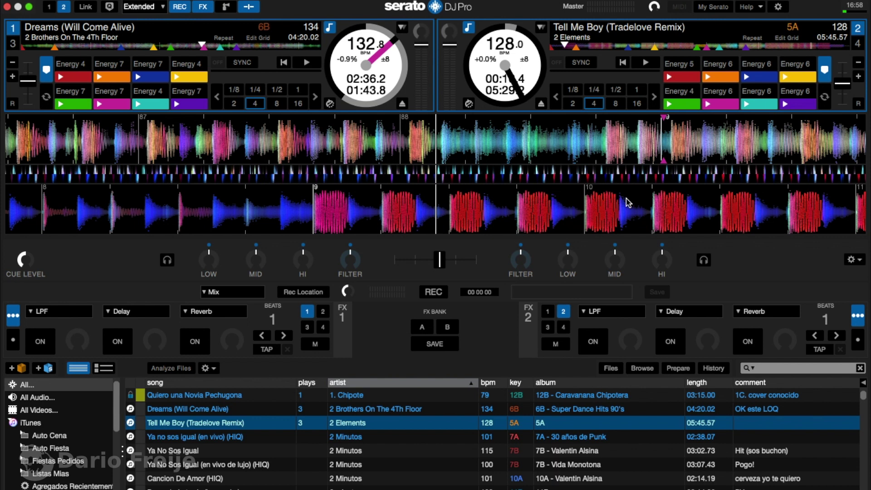
Step: Start deck 2 playing Tell Me Boy (Tradelove Remix) with the S key
key("s")
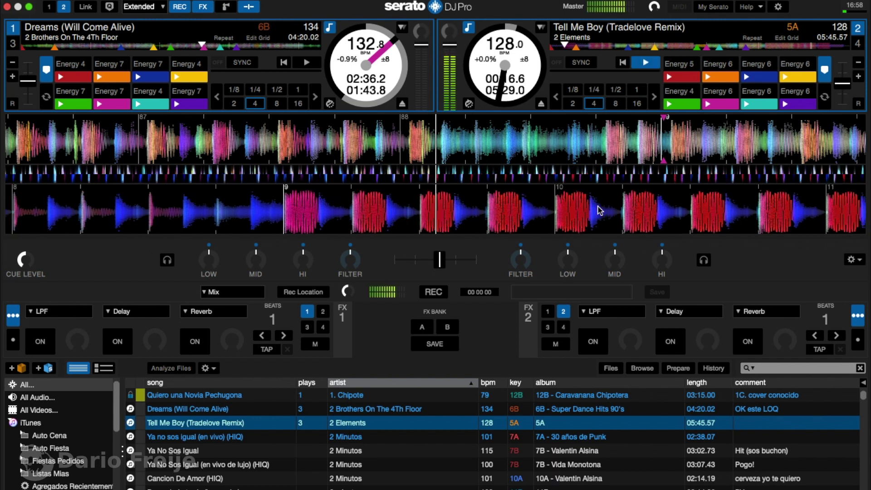